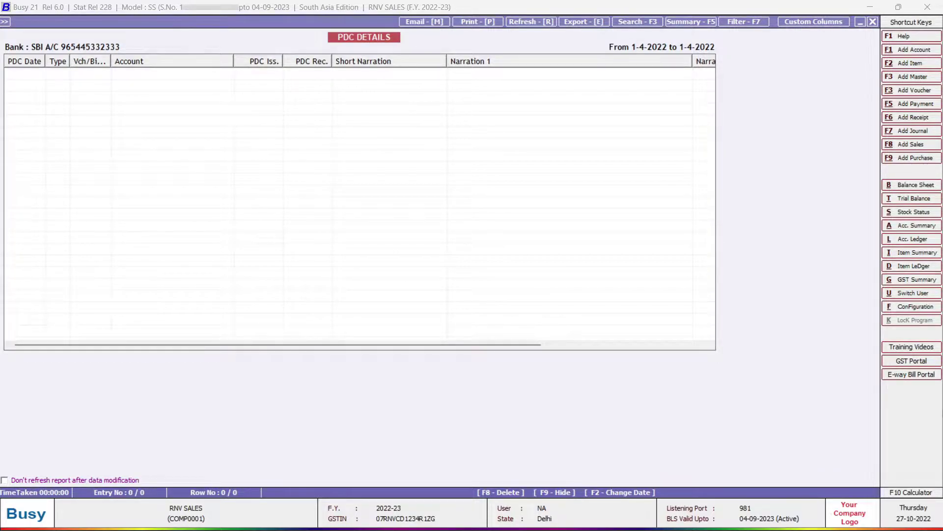
Start a receipt voucher dated 20-03-2023 with voucher number 123456, type PDC and PDC date 10-04-2023.
key(F6)
key(Return)
text(20/3/2023)
key(Return)
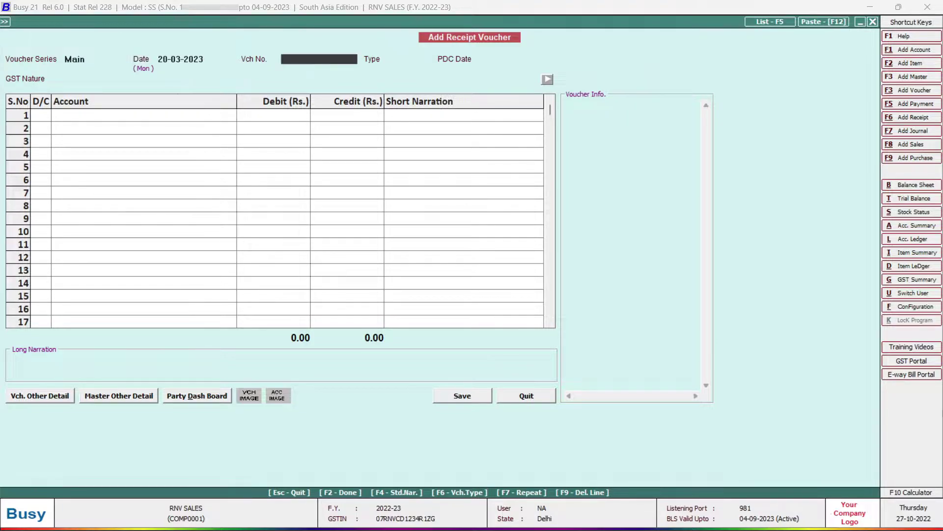
text(123456)
key(Return)
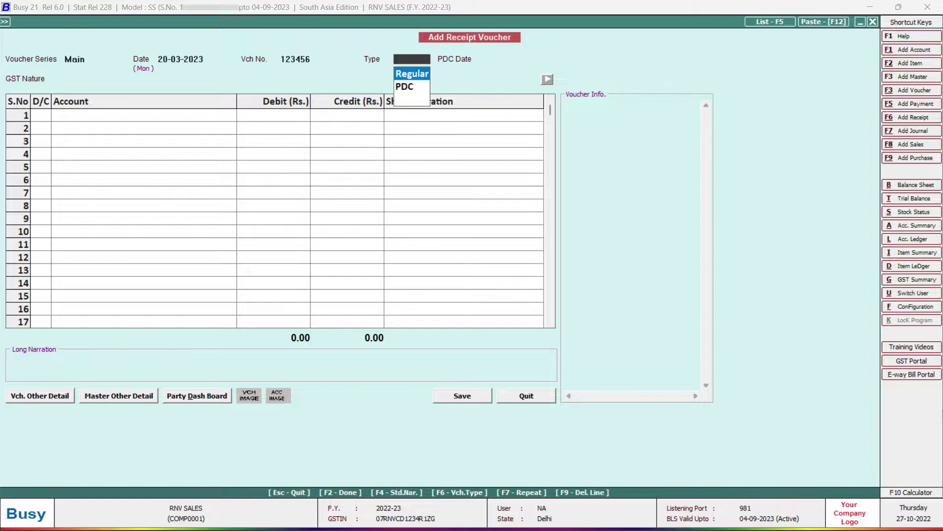
key(Down)
key(Return)
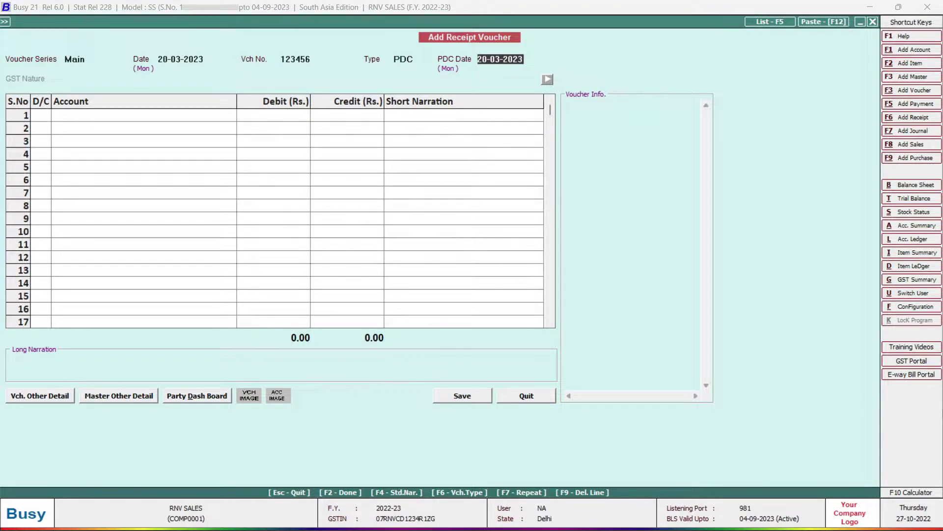
text(10/4/2023)
key(Return)
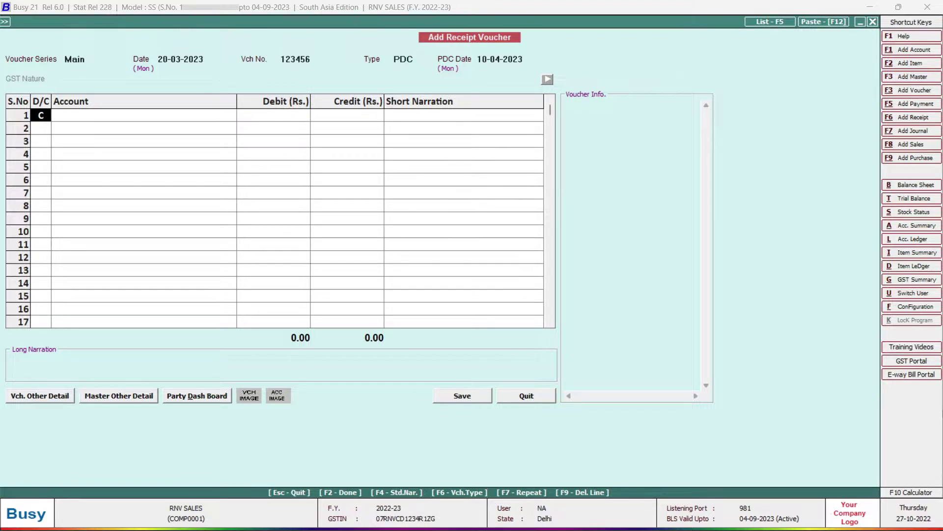
Enter a credit line of 1,00,000.00 for Busy Infotech Pvt. Ltd. in the receipt voucher.
key(Return)
text(busy)
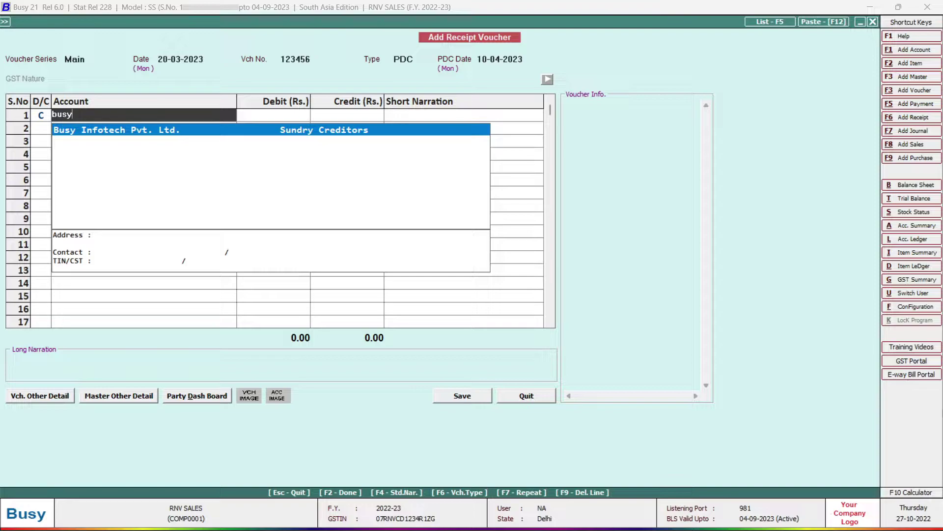
key(Return)
text(100000)
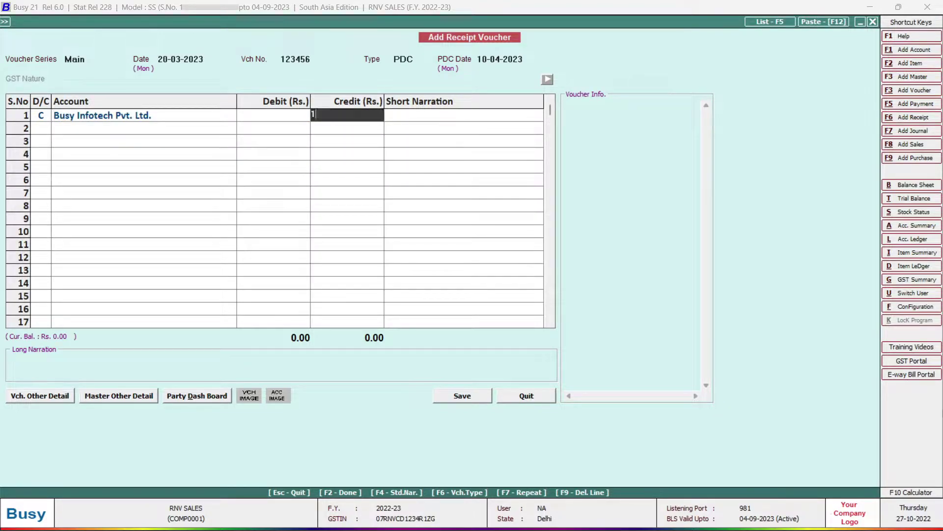
key(Return)
key(Return)
key(Return)
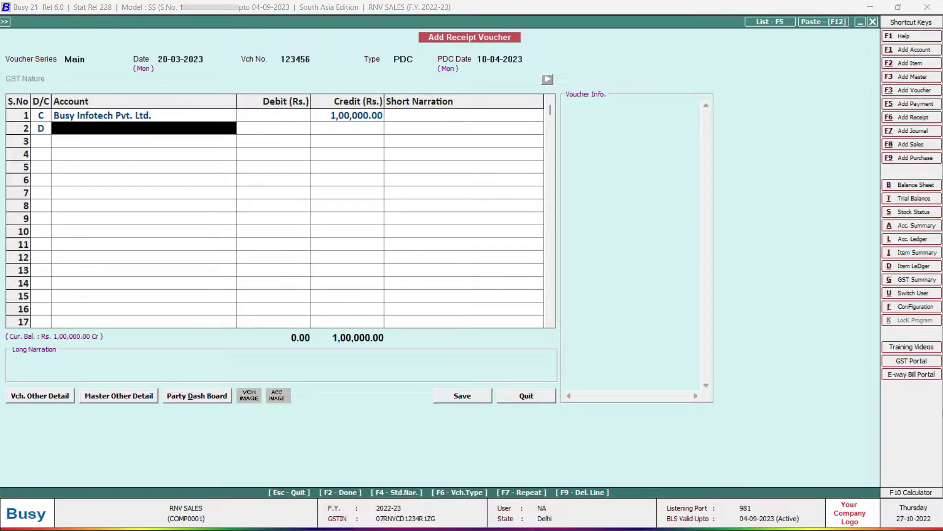
Debit the SBI bank account with 1,00,000.00 on the second line, leave the narration empty and save the voucher.
key(Down)
key(Return)
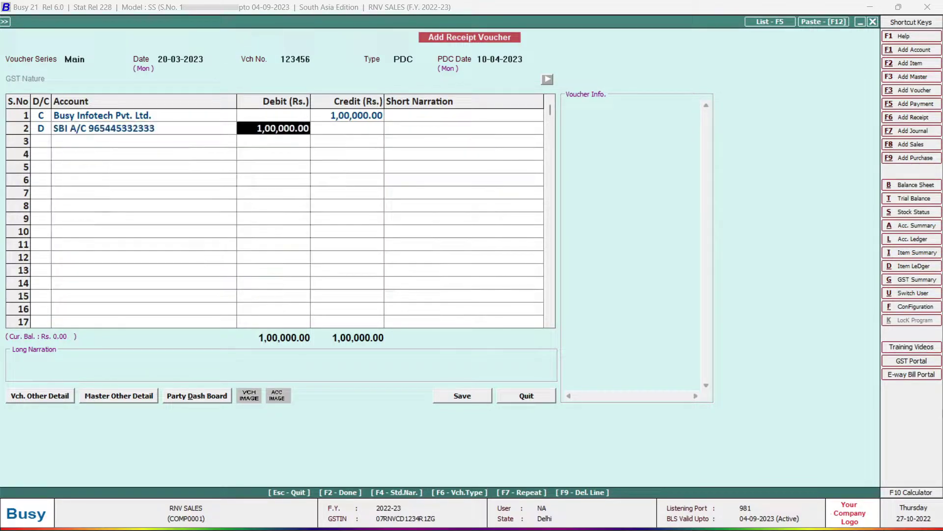
key(Return)
key(Return)
key(Return)
key(Return)
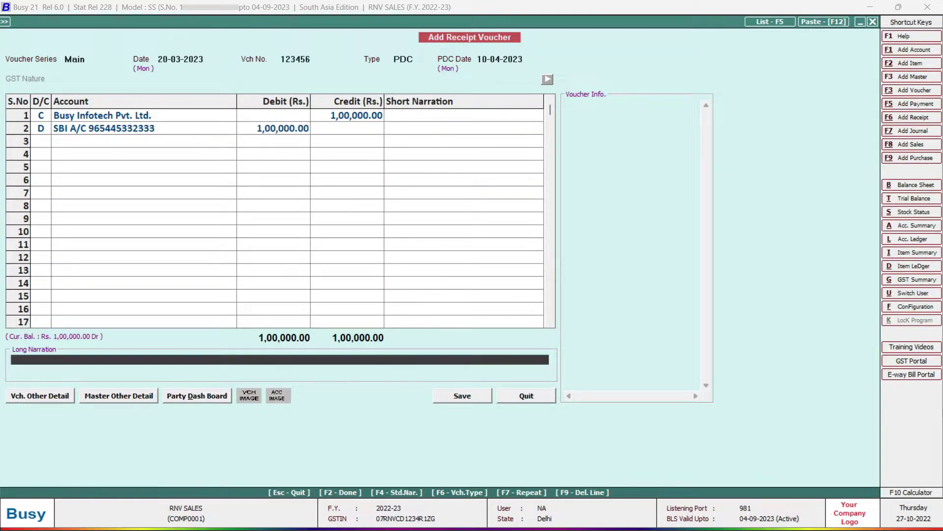
key(Return)
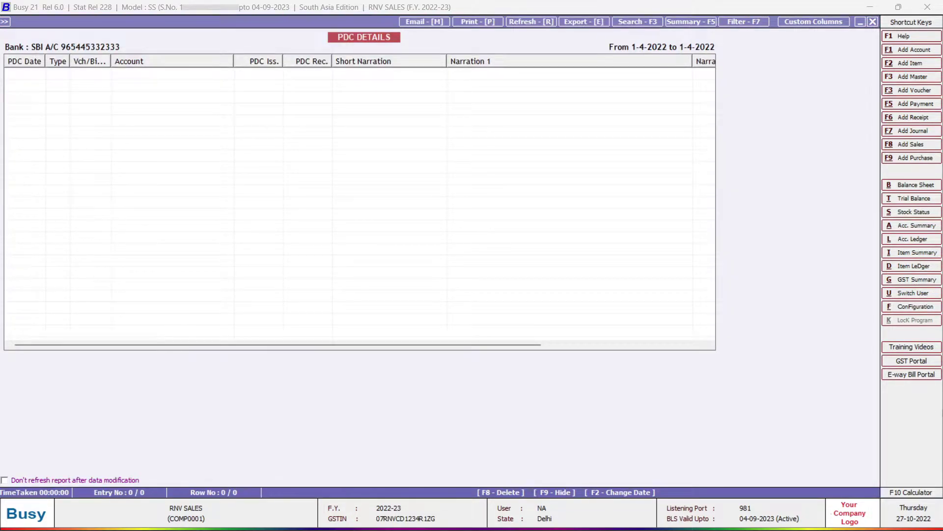
Display the SBI account's PDC Details with the PDC end date set to 31-03-2023.
key(Escape)
key(Return)
key(Return)
text(31/3/)
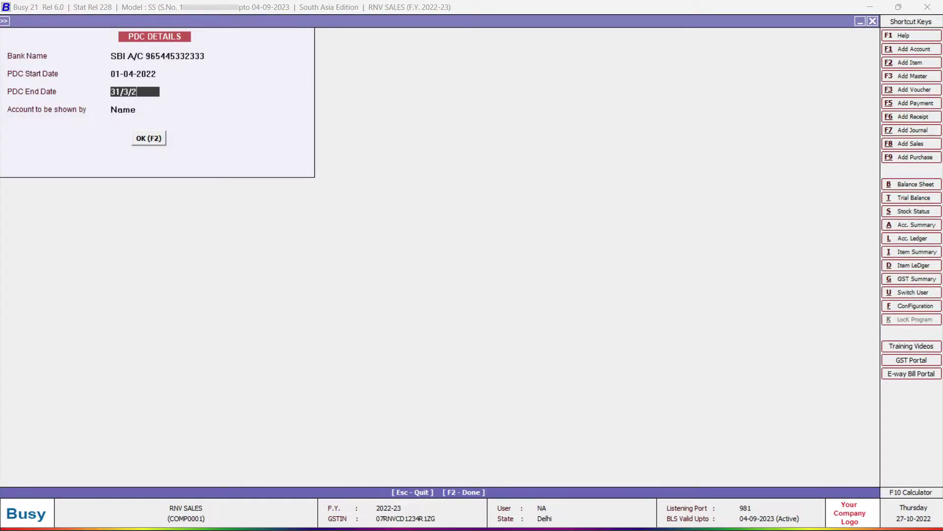
text(2023)
key(Return)
key(Return)
key(Return)
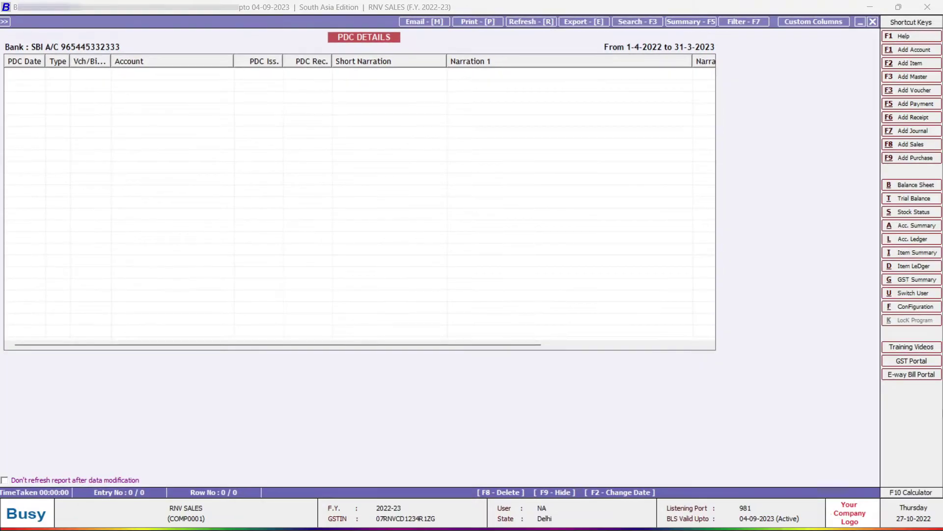
View the Account Ledger of Busy Infotech Pvt. Ltd. from 1-4-2022 to 31-3-2023 and close the open reports.
key(Escape)
text(bu)
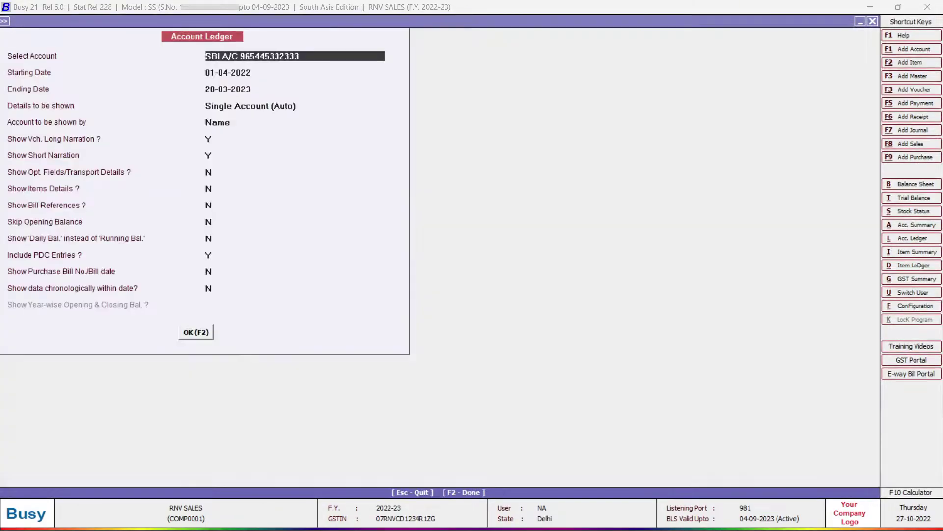
key(Return)
key(F2)
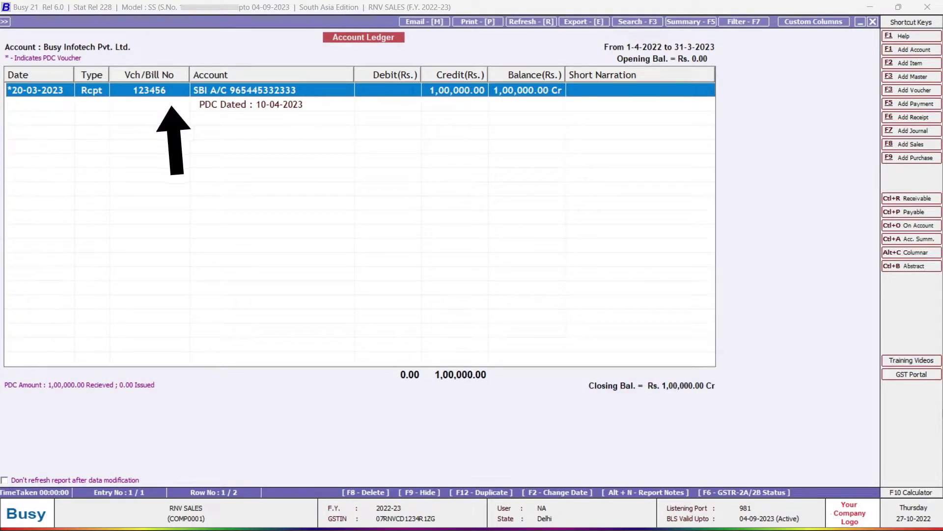
key(Escape)
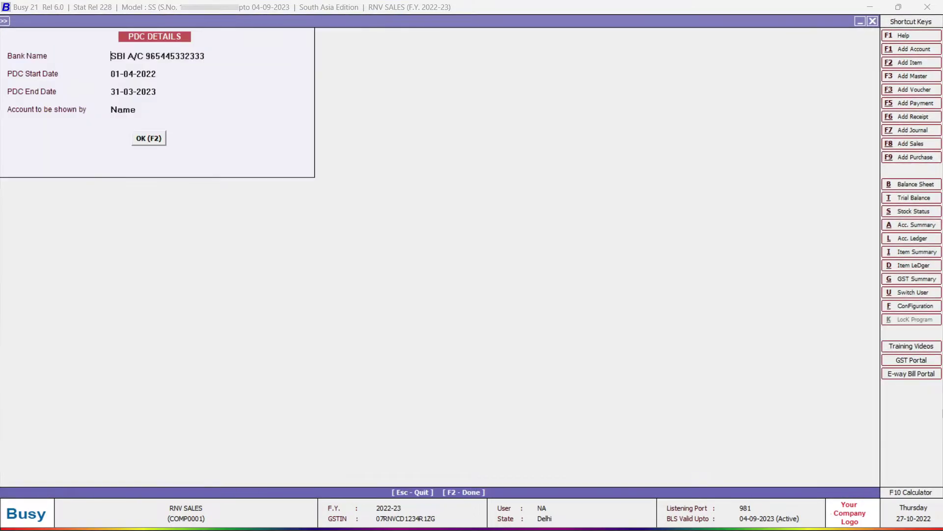
key(Escape)
key(Escape)
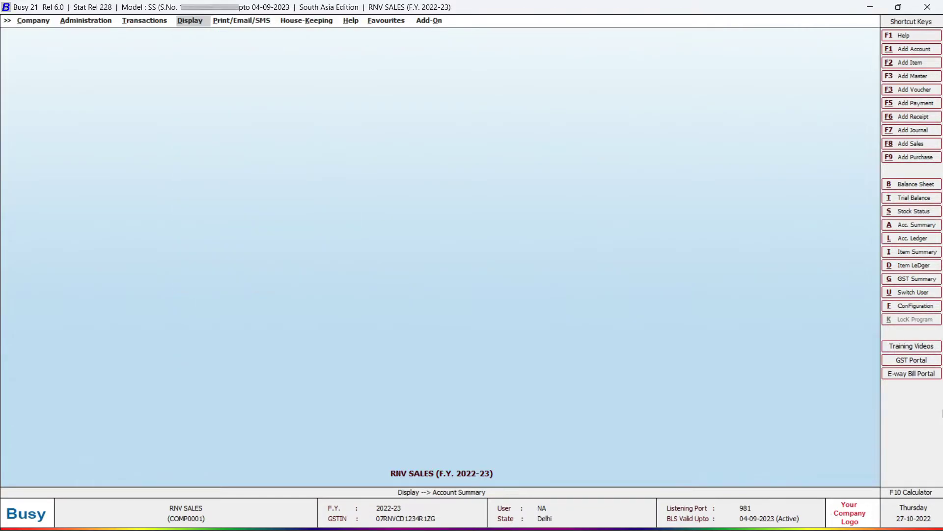
Create the new financial year starting from 01-04-2023 and switch the company to it.
key(Left)
key(Left)
key(Down)
key(Up)
key(Return)
key(Return)
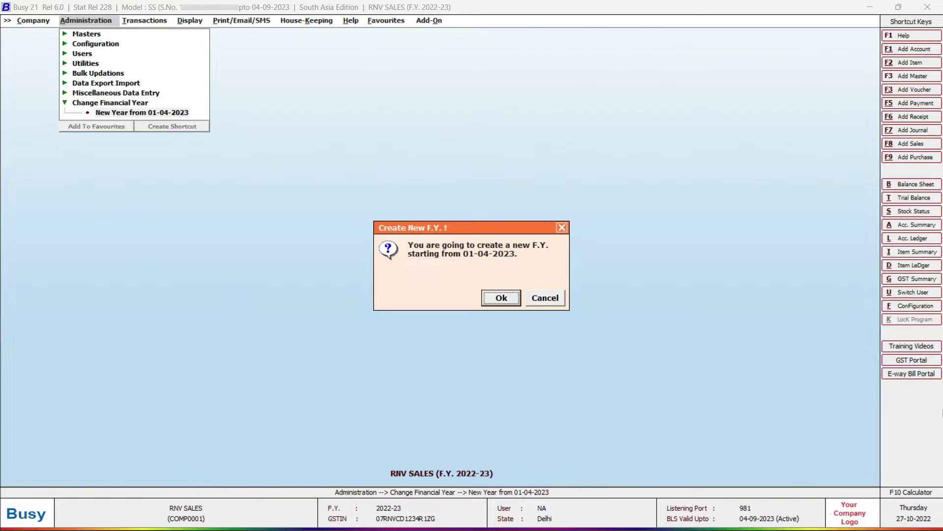
key(Return)
key(Return)
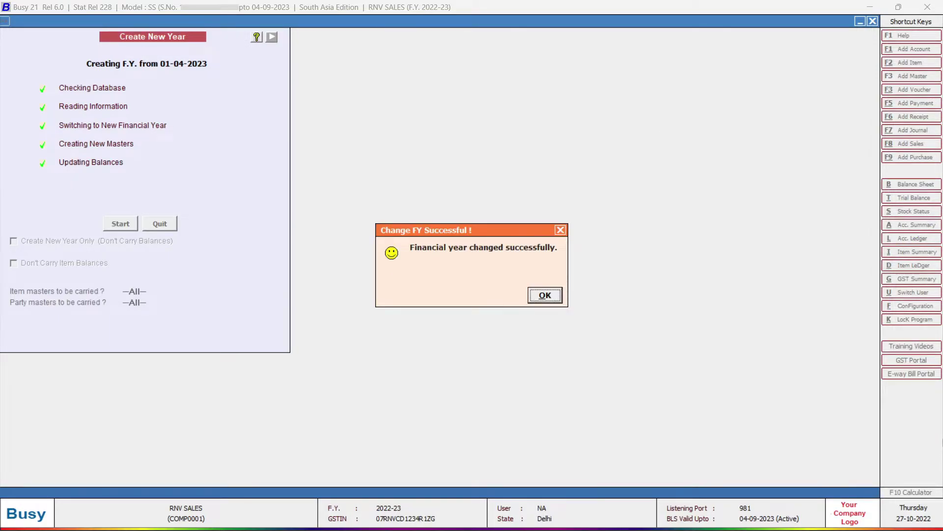
key(Return)
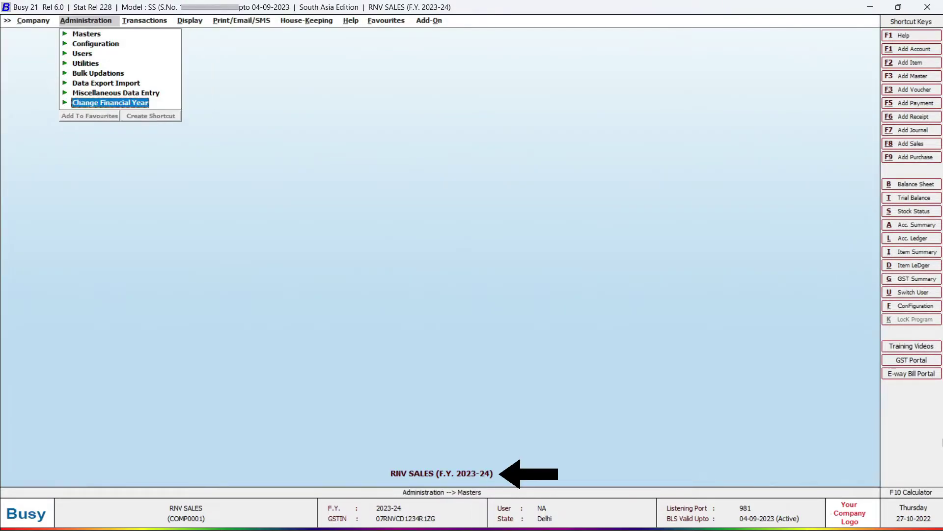
key(Escape)
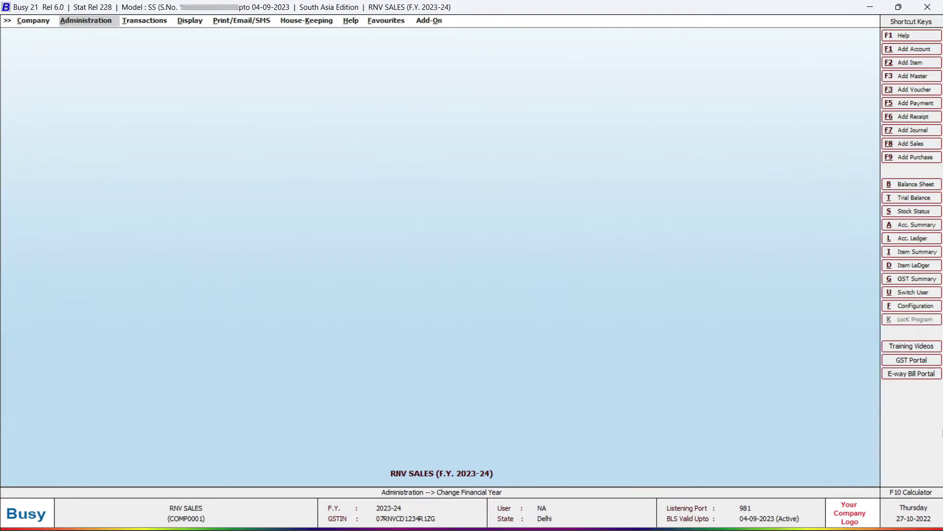
Open the Account Summary's PDC Details report in the new financial year.
key(Right)
key(Right)
key(Down)
key(Down)
key(Down)
key(Down)
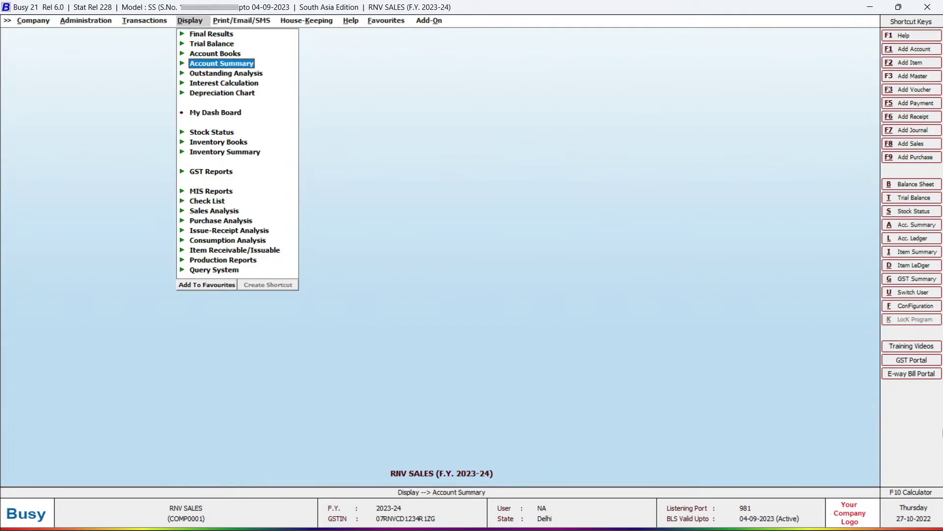
key(Return)
key(Down)
key(Down)
key(Down)
key(Down)
key(Down)
key(Down)
key(Down)
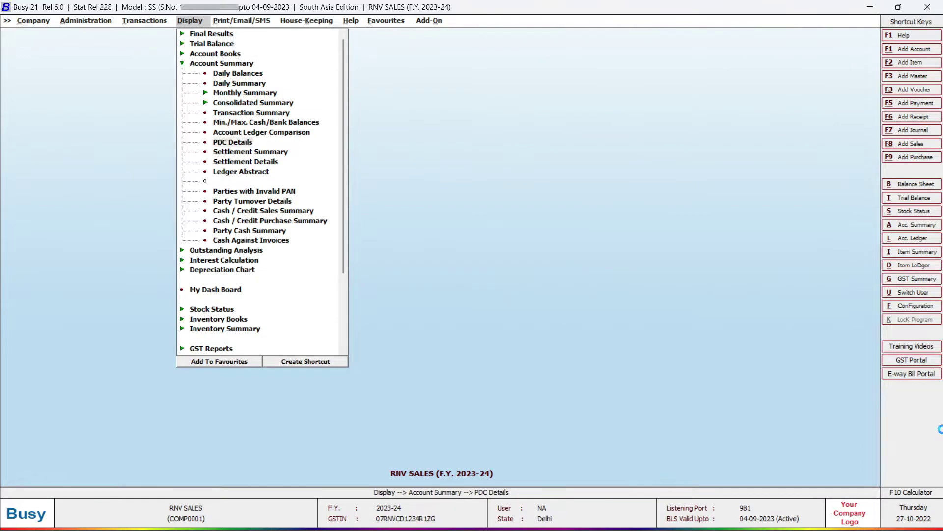
key(Return)
Display the PDC Details of only the SBI bank account for 01-04-2023, and close the report.
key(Return)
key(Return)
key(Return)
key(Return)
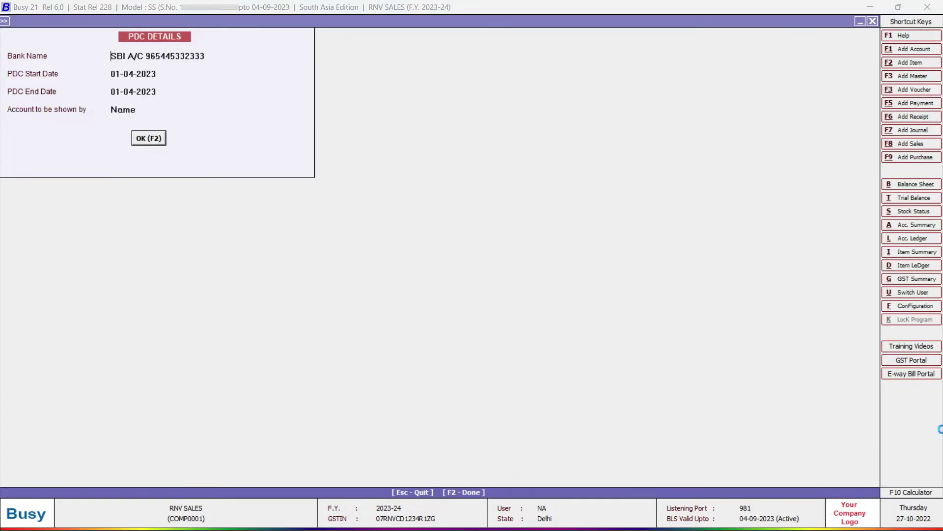
key(Return)
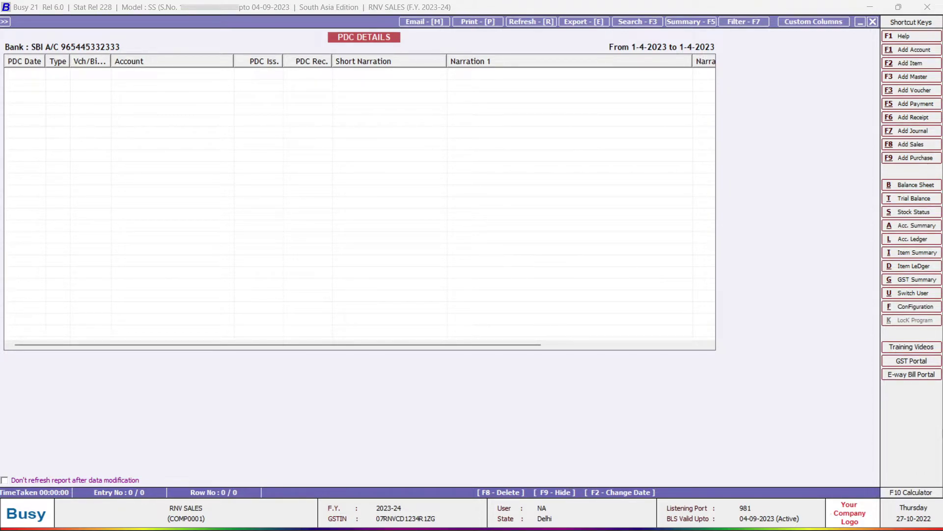
key(Escape)
key(Escape)
key(Escape)
key(Escape)
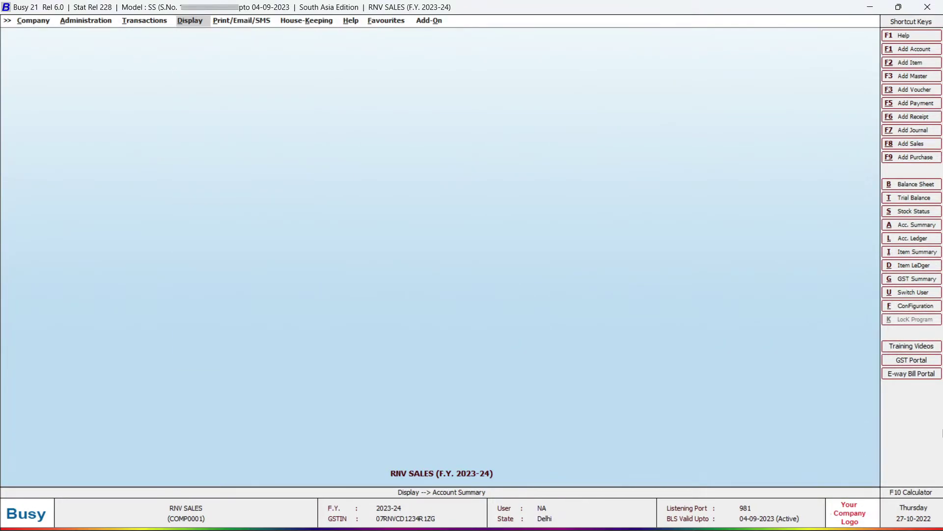
Run Regularize PDC and carry over the PDC vouchers of the previous financial year that belong to the current year.
key(Left)
key(Left)
key(Up)
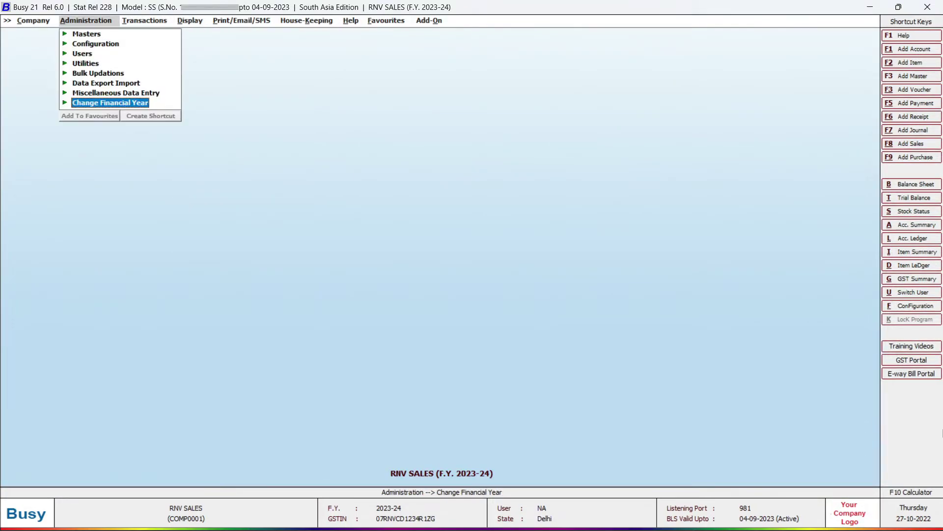
key(Up)
key(Right)
key(Down)
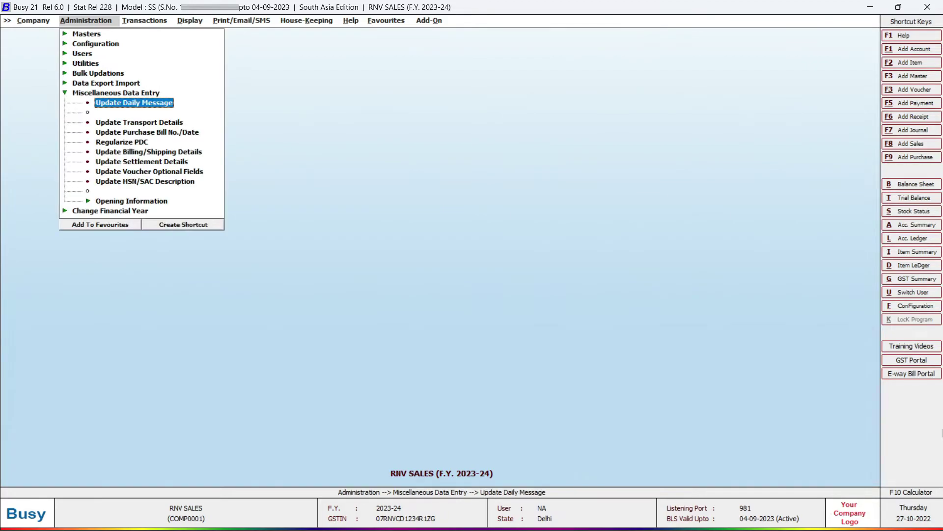
key(Down)
key(Down)
key(Down)
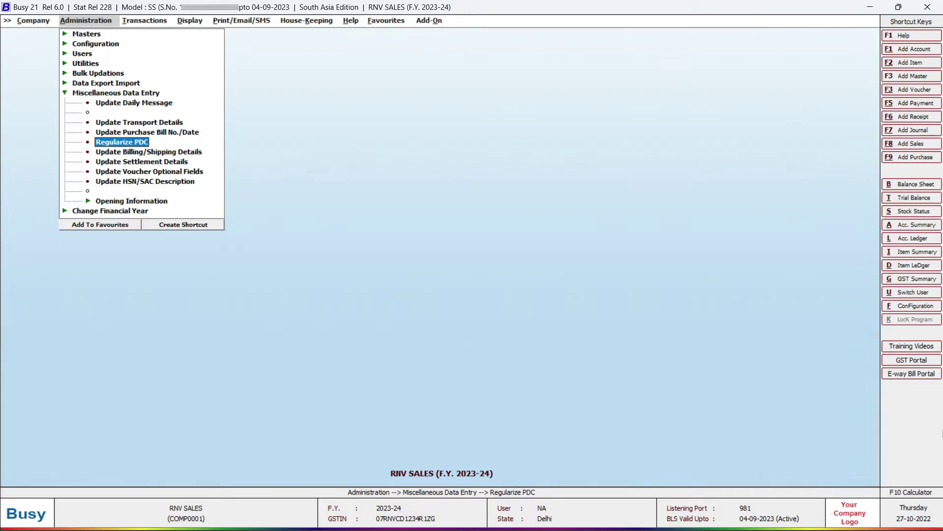
key(Return)
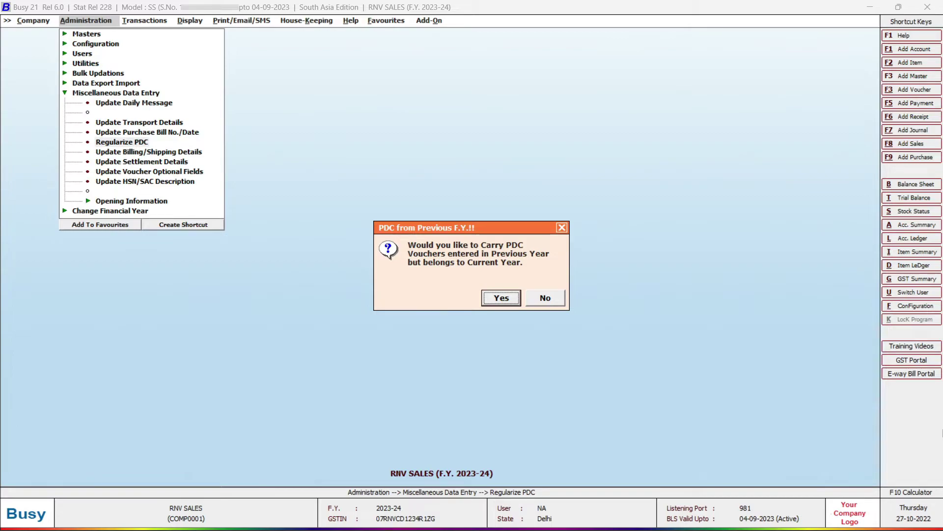
key(Return)
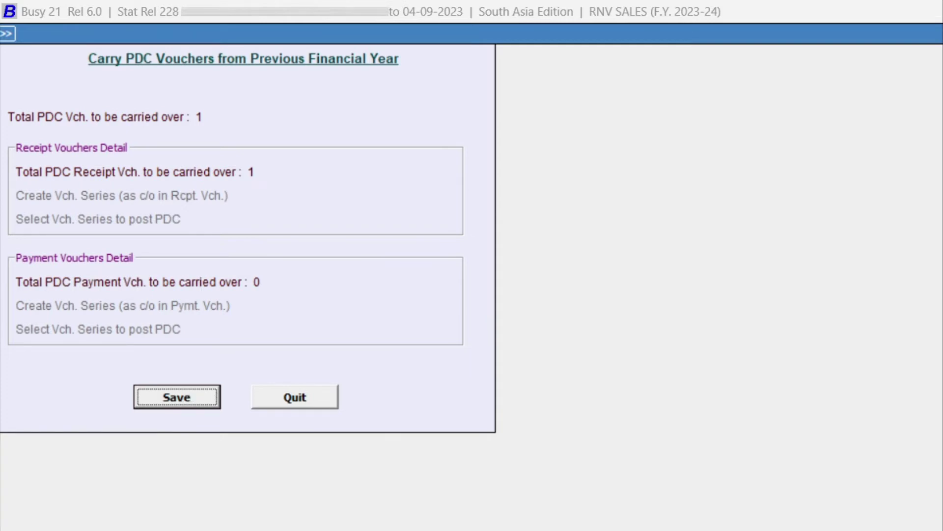
key(Return)
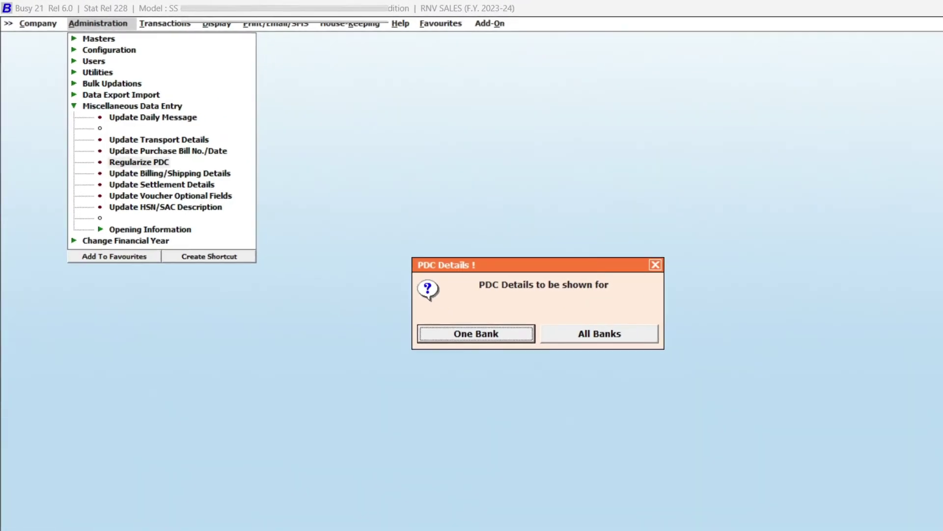
List the PDC Details of all banks from 01-04-2023 to 10-04-2023, widen the PDC Receipt column and quit without regularizing.
key(Right)
key(Return)
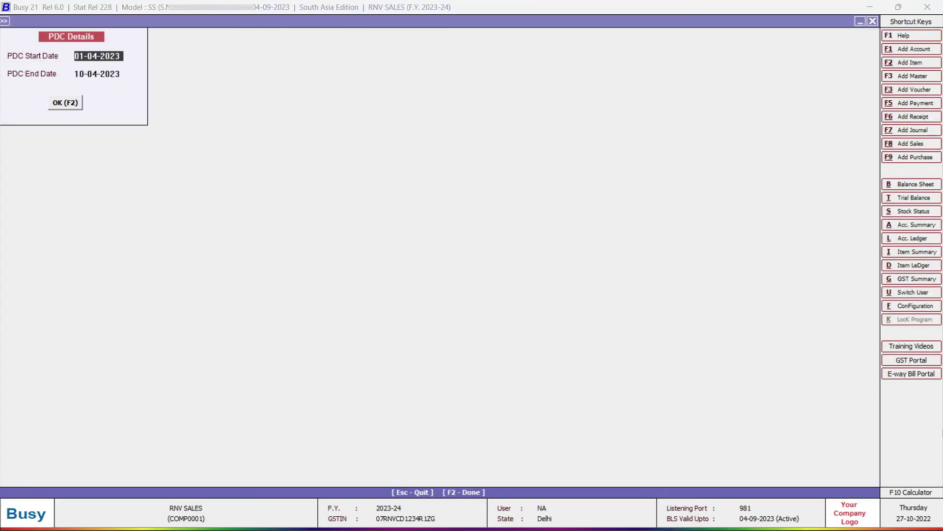
key(Return)
key(Return)
key(Return)
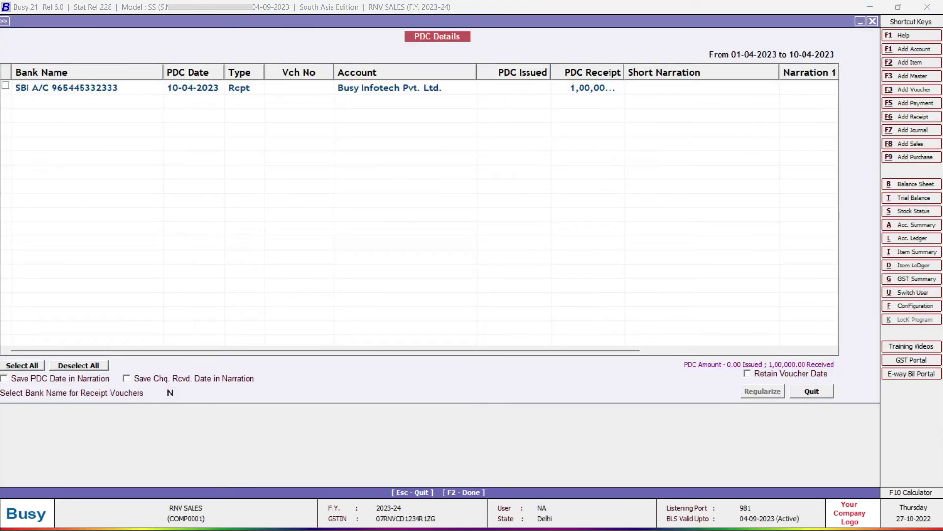
drag(624, 73, 646, 73)
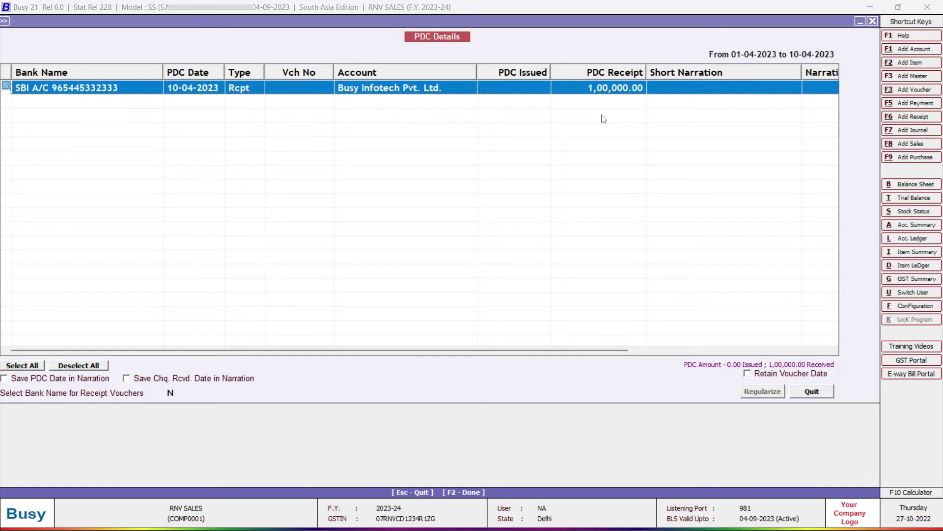
key(Escape)
key(Escape)
key(Escape)
key(Escape)
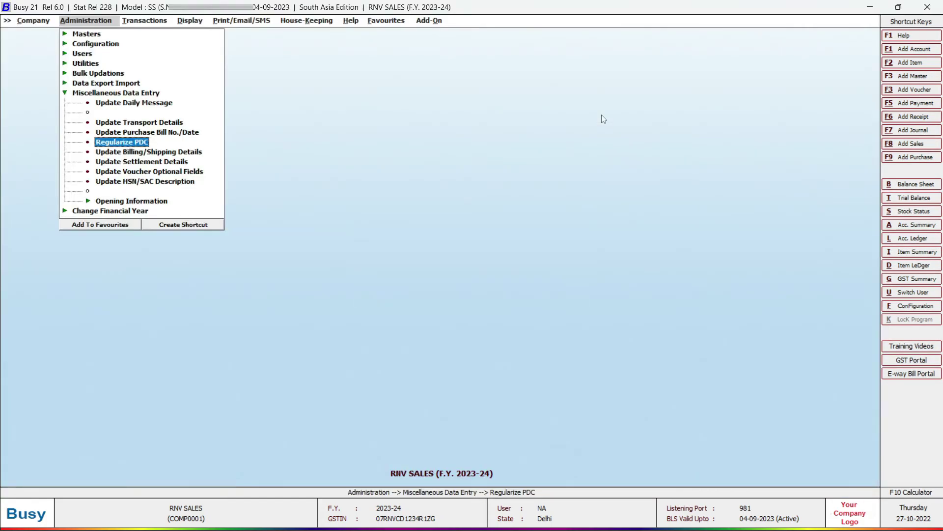
key(Escape)
Request the PDC Details report of the Account Summary again to check the carried-over voucher.
key(Right)
key(Right)
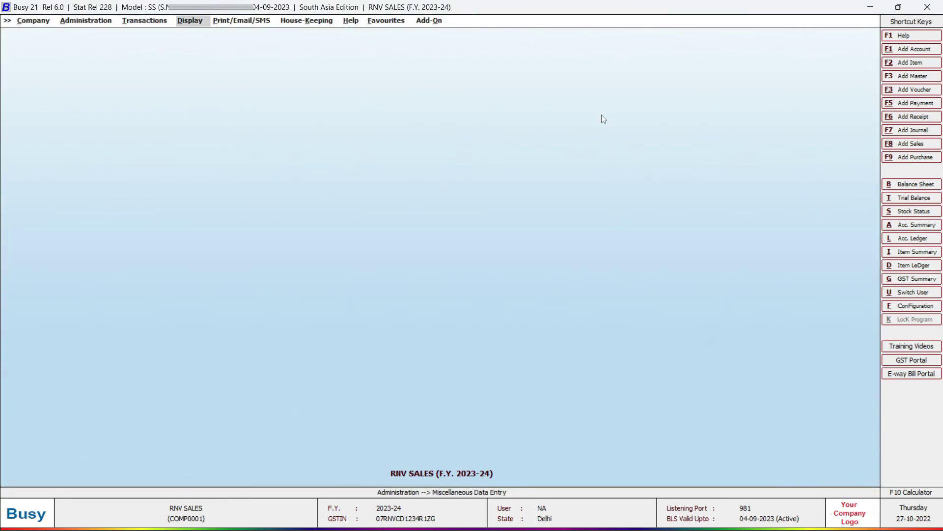
key(Down)
key(Return)
key(Down)
key(Down)
key(Down)
key(Down)
key(Down)
key(Down)
key(Down)
key(Return)
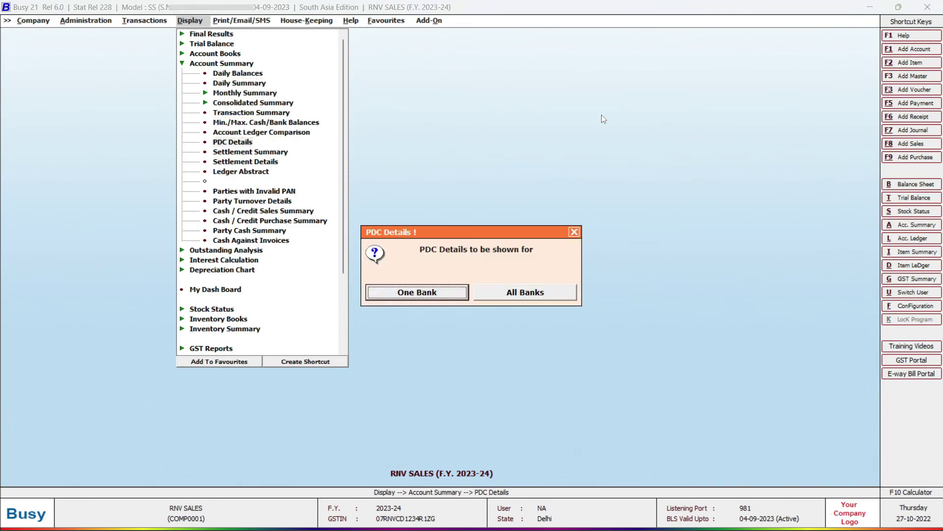
Display the PDC Summary of all banks for 01-04-2023 to 10-04-2023 and close it.
key(Return)
key(Return)
key(Return)
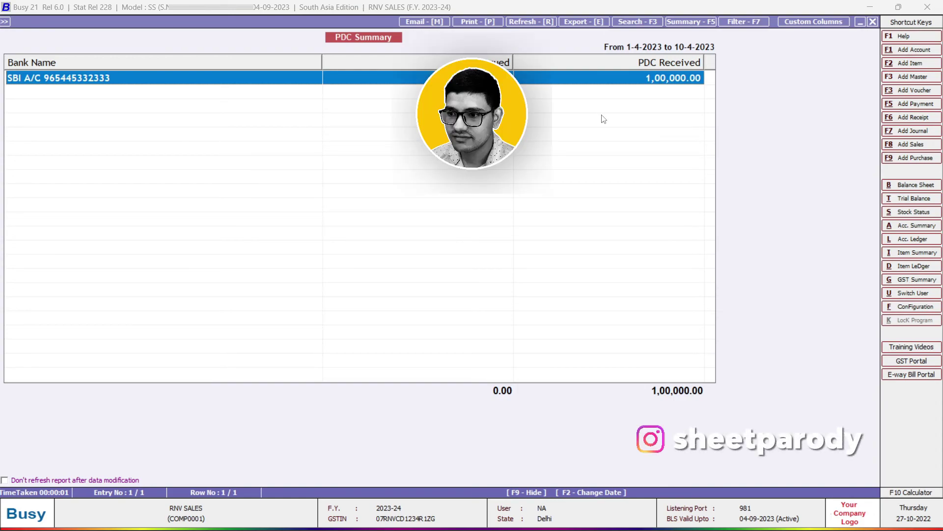
key(Escape)
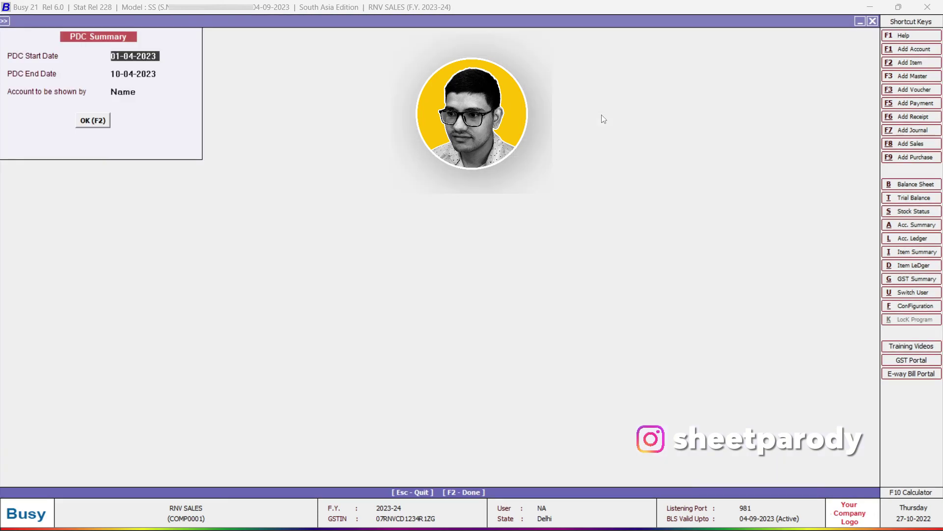